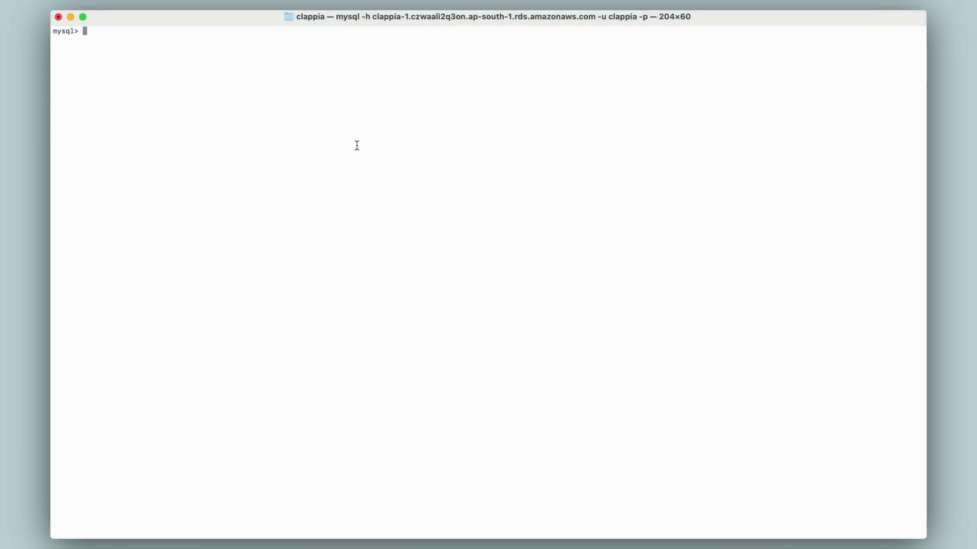
Run 'select * from sales_leads_data;' at the mysql prompt to list all three lead rows.
text(select * from sales_leads_data;)
key(Return)
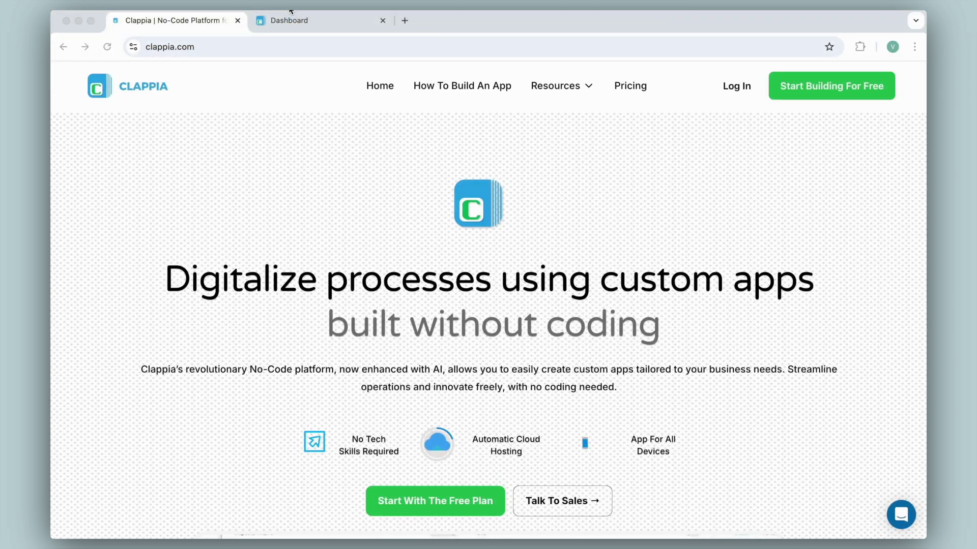
Go to the Clappia dashboard and open the Field Order app.
click(316, 21)
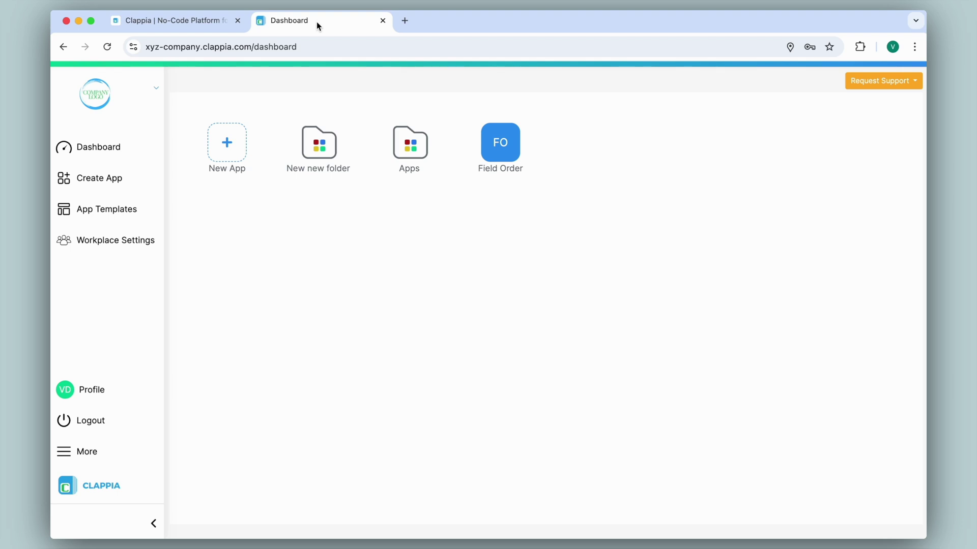
click(509, 145)
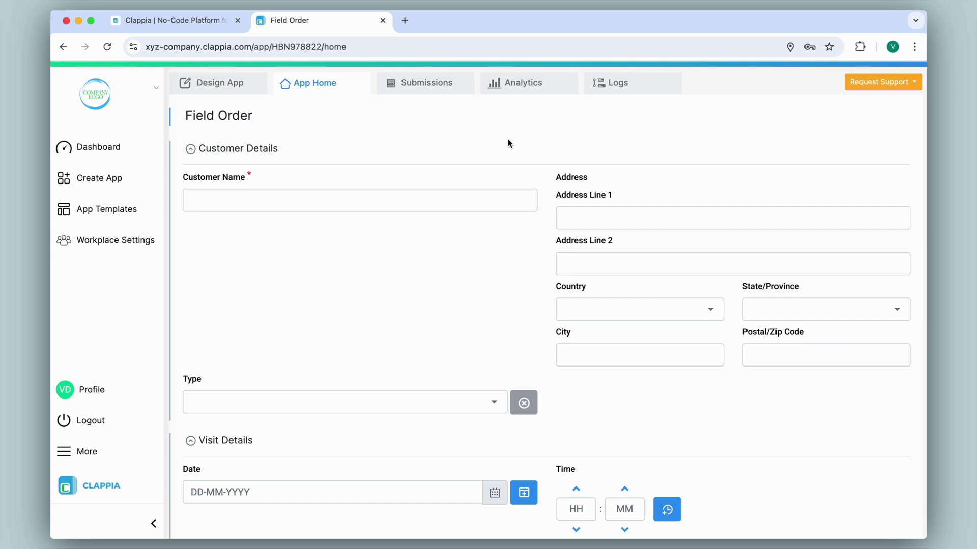
In Design App's Workflows, add a Database step right after Start.
click(218, 86)
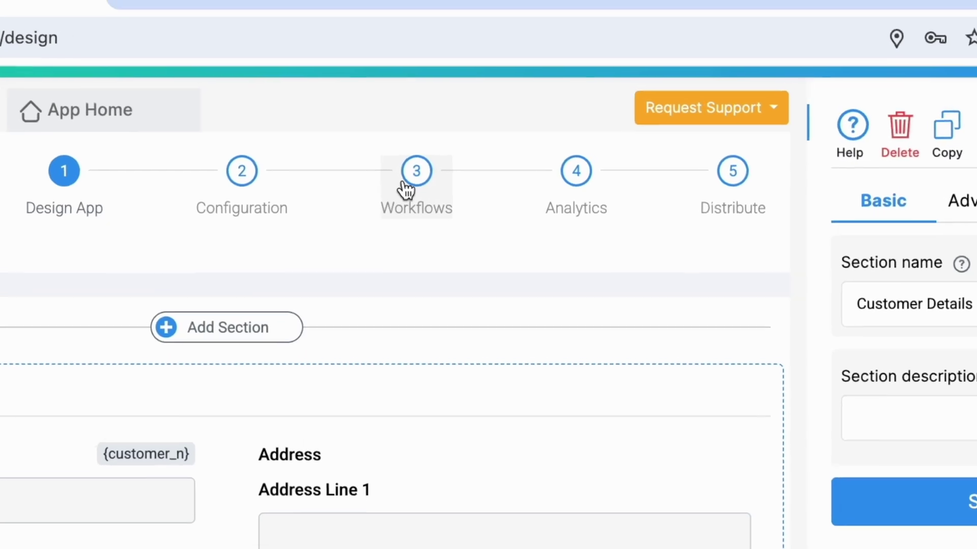
click(517, 112)
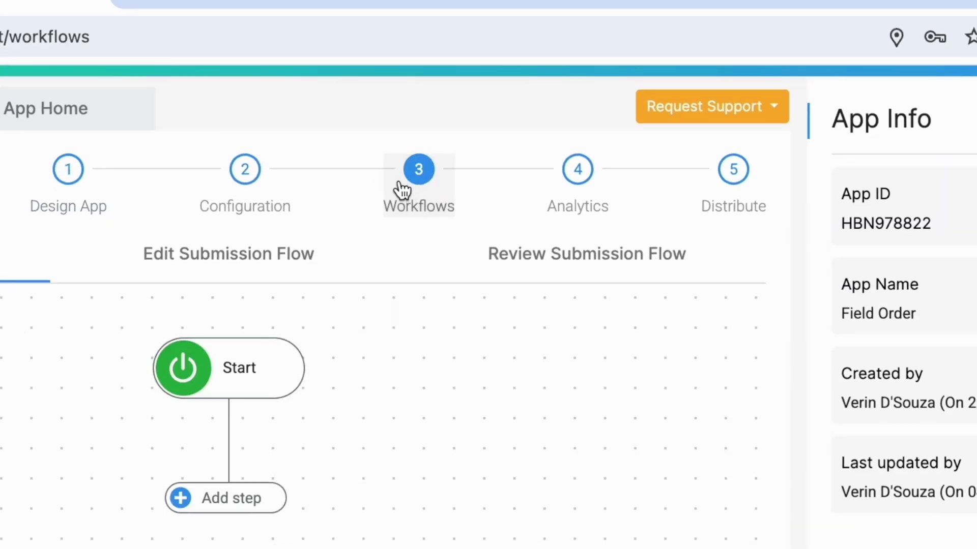
click(384, 348)
scroll(453, 281, down, 2)
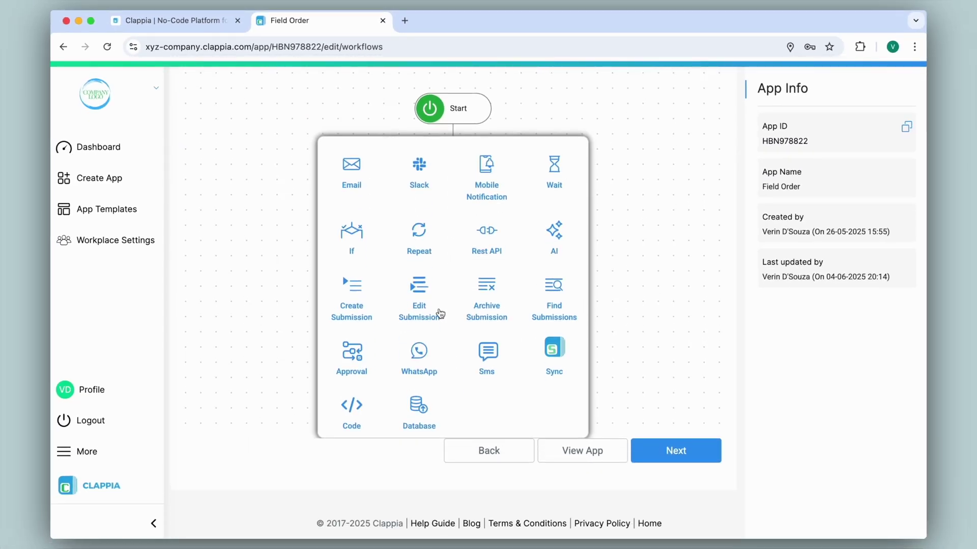
click(425, 413)
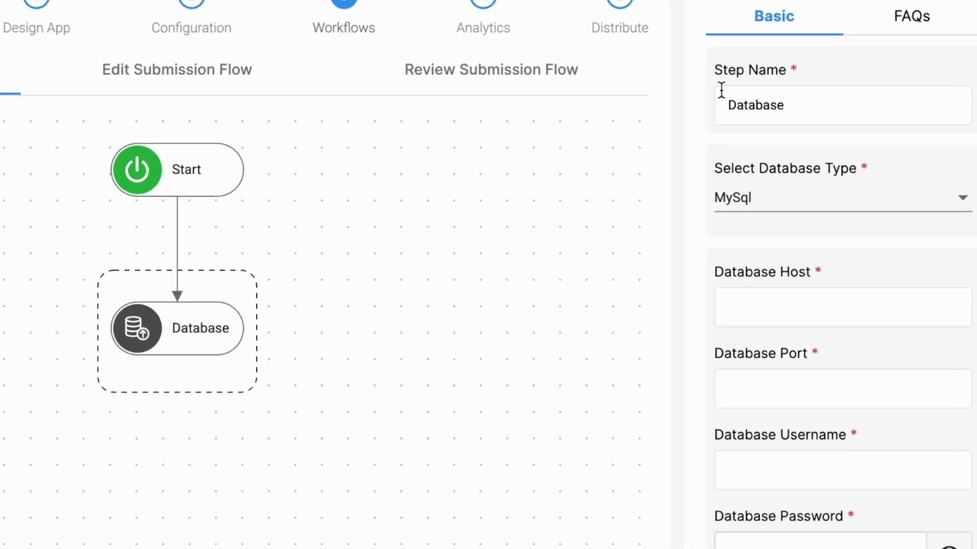
Set the database type to MySql with the pasted host, port 3306 and username clappia.
click(741, 189)
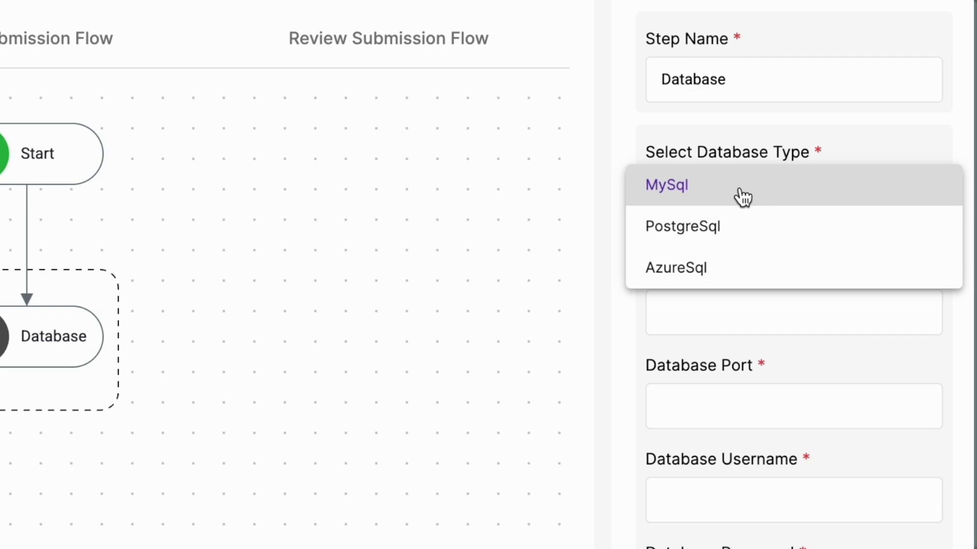
click(631, 122)
scroll(789, 246, down, 3)
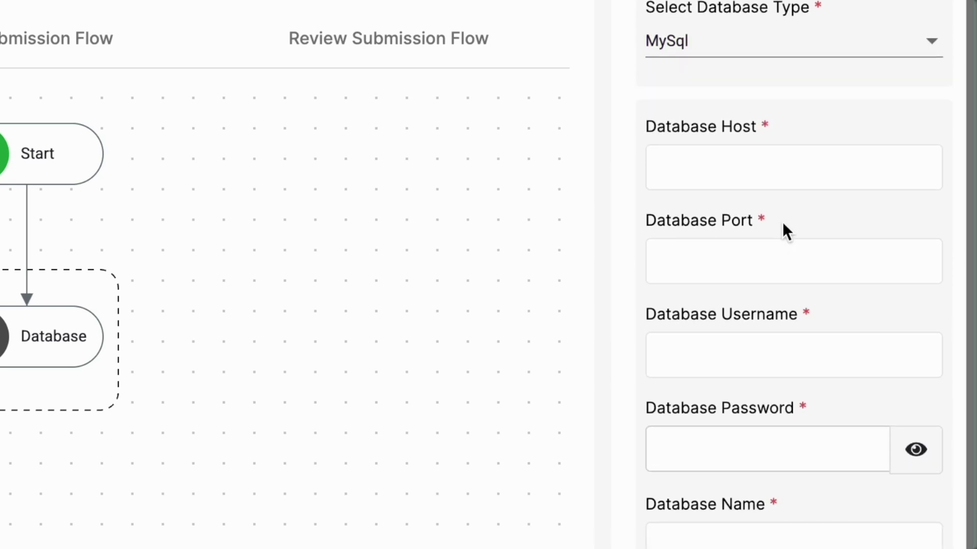
key(ctrl+v)
click(790, 261)
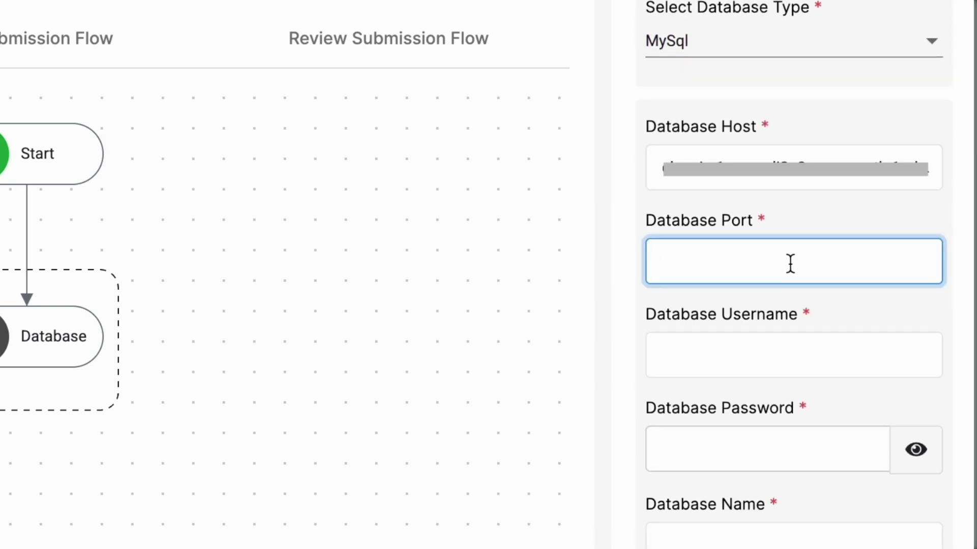
text(3306)
click(781, 347)
text(clappia)
Paste the database password, set database name poc, and authenticate the connection.
click(775, 441)
click(915, 451)
key(ctrl+v)
scroll(792, 529, down, 4)
click(789, 326)
text(poc)
click(806, 428)
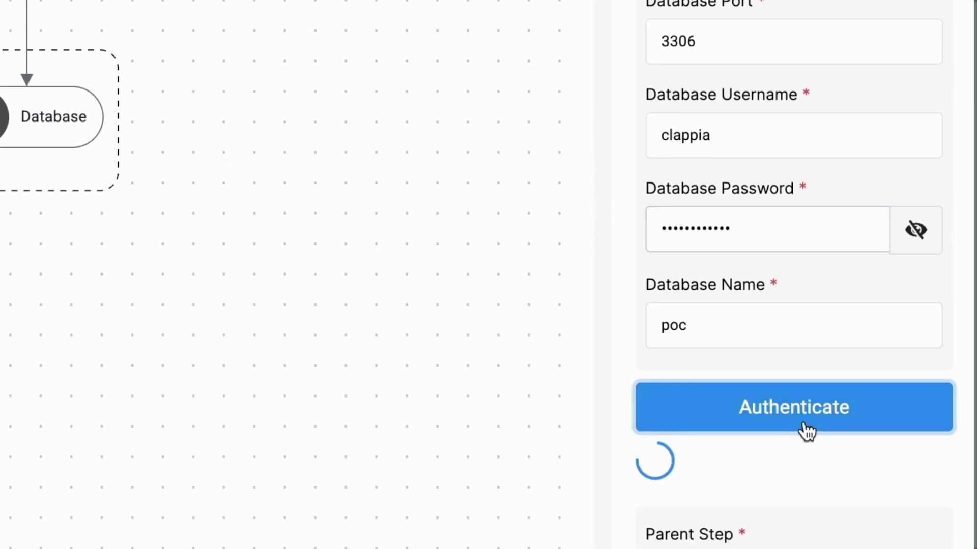
scroll(806, 431, down, 5)
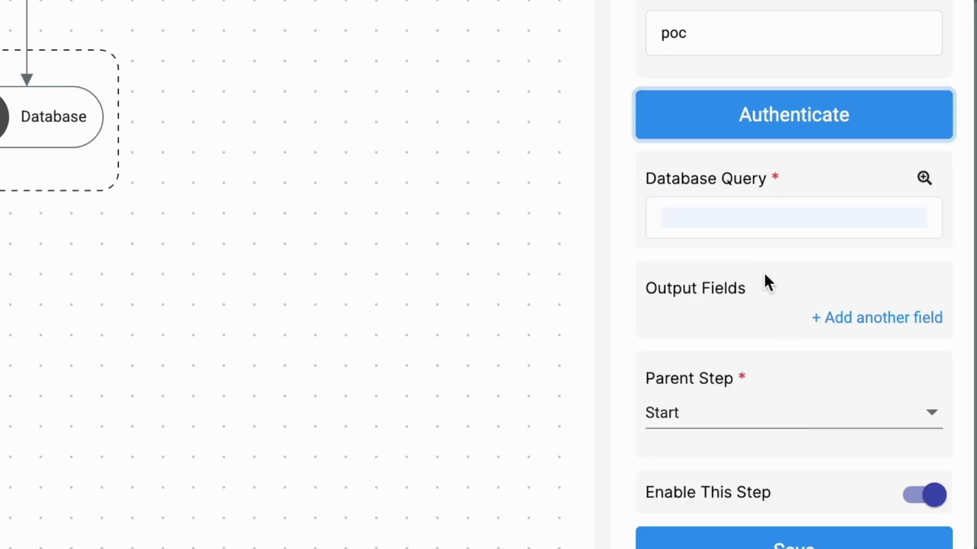
click(690, 215)
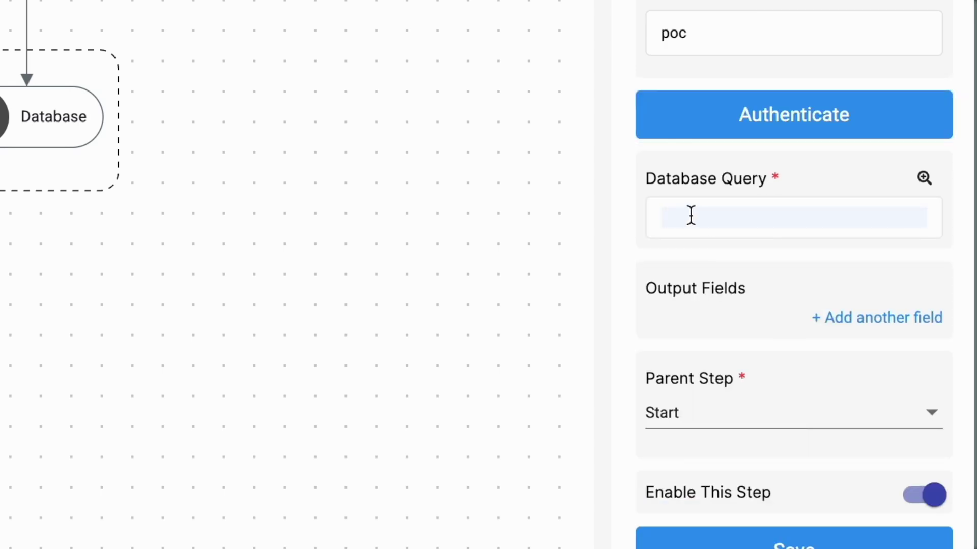
Enter the query SELECT * FROM sales_leads_data WHERE Customer_Name = '{customer_n}';.
text(SELECT * FROM sales_leads_data WHERE Customer_Name = '{customer)
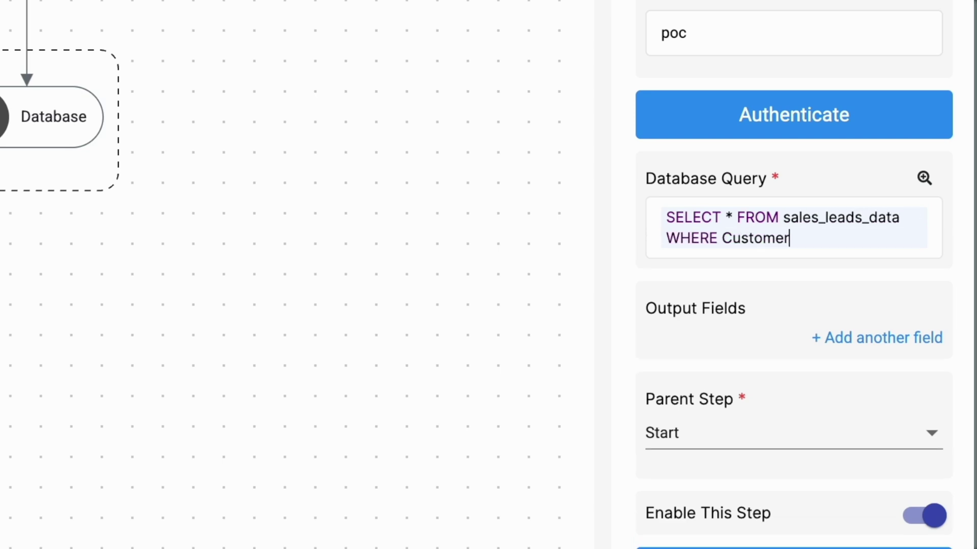
text(_n}';)
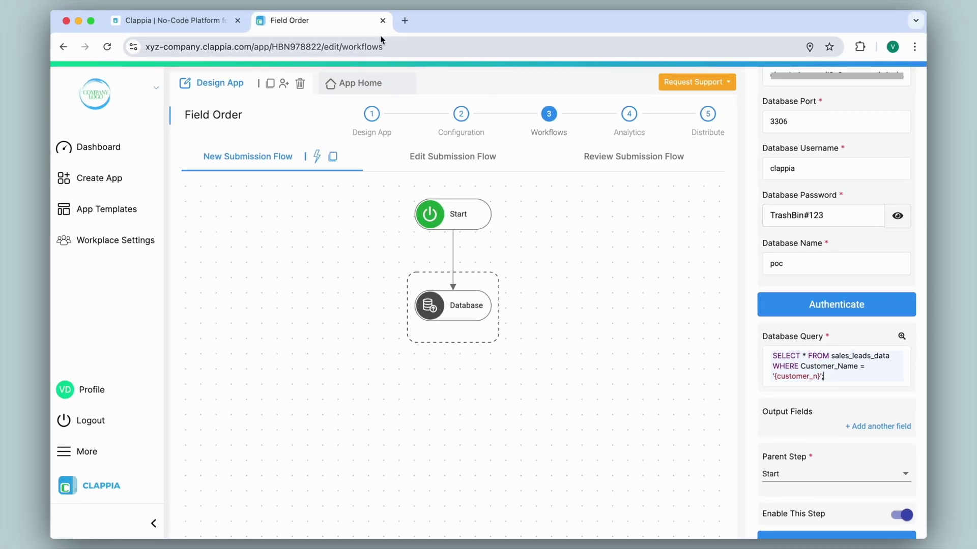
Duplicate the Field Order browser tab, then open App Home and Design App in the copy.
right_click(338, 20)
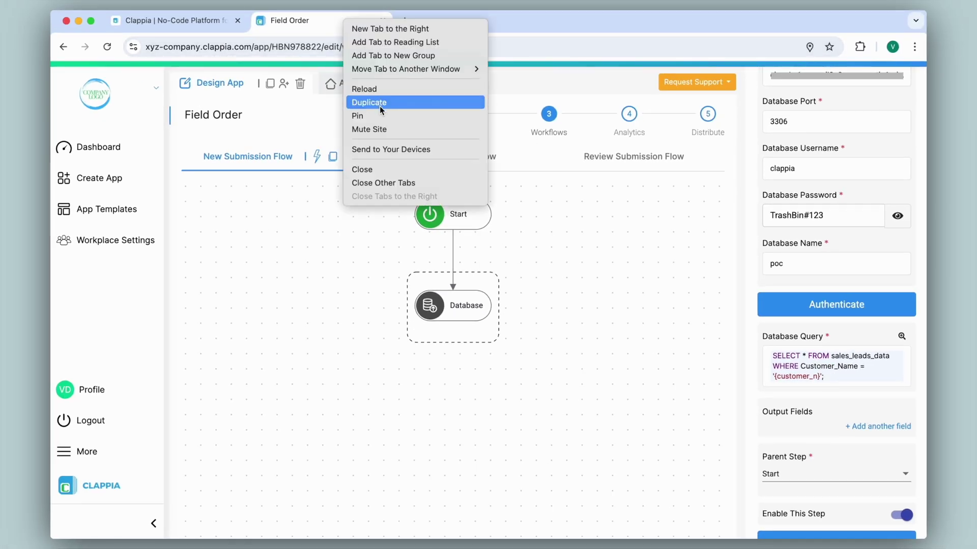
click(379, 106)
click(365, 89)
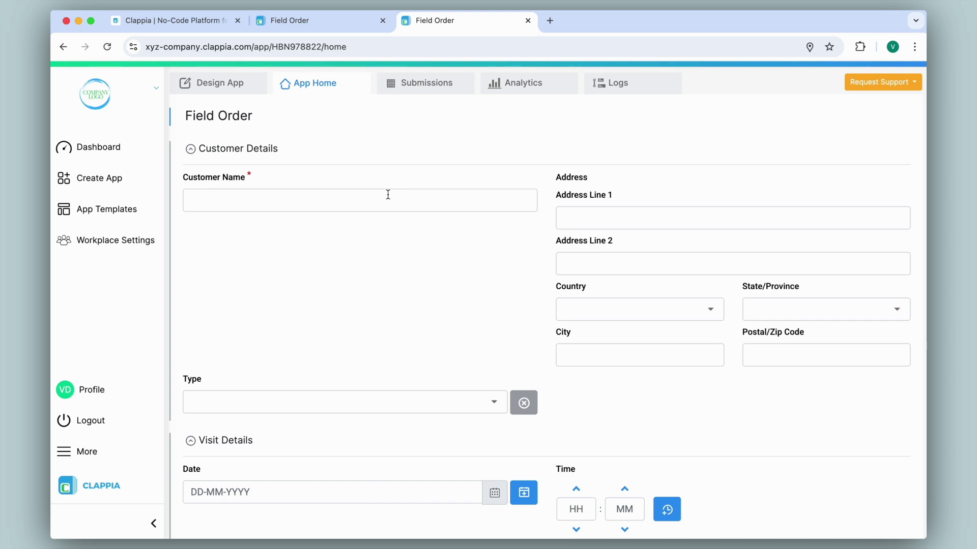
click(219, 86)
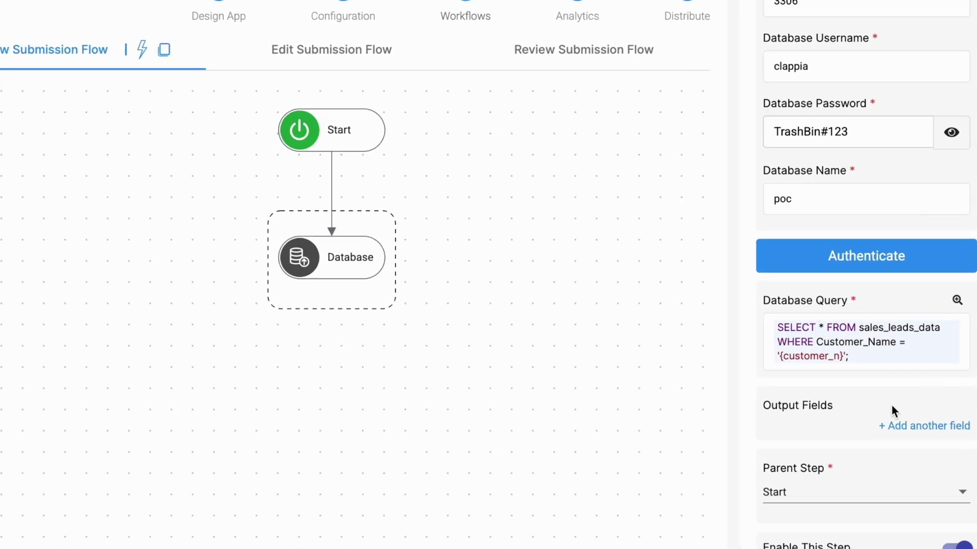
Add output fields Stage and Priority to the Database step and save it.
click(875, 426)
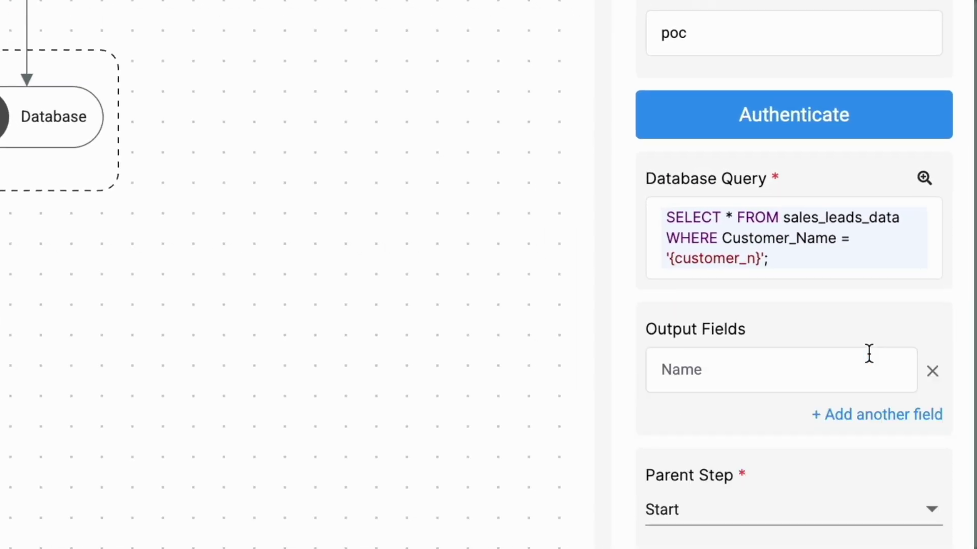
click(803, 365)
text(Stage)
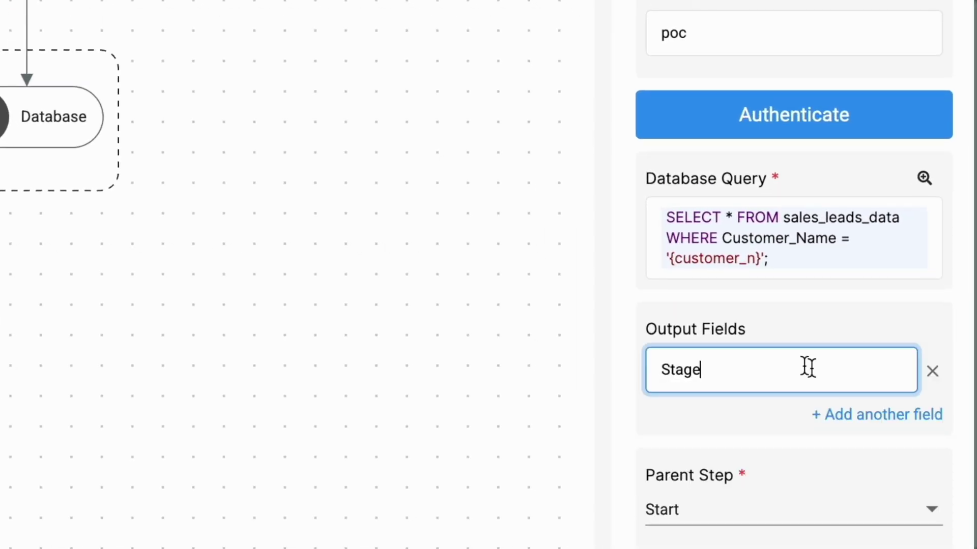
click(896, 420)
click(893, 414)
text(Priori)
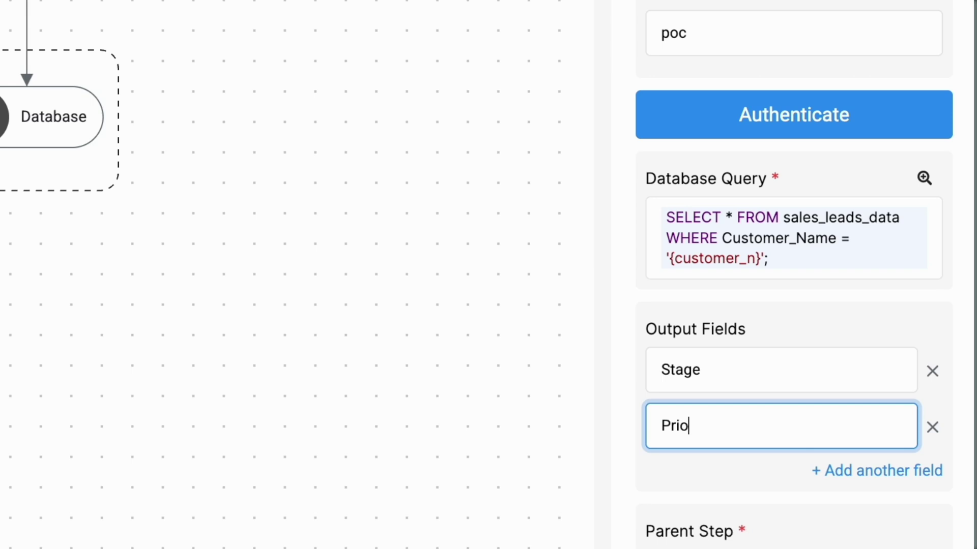
text(ty)
click(770, 476)
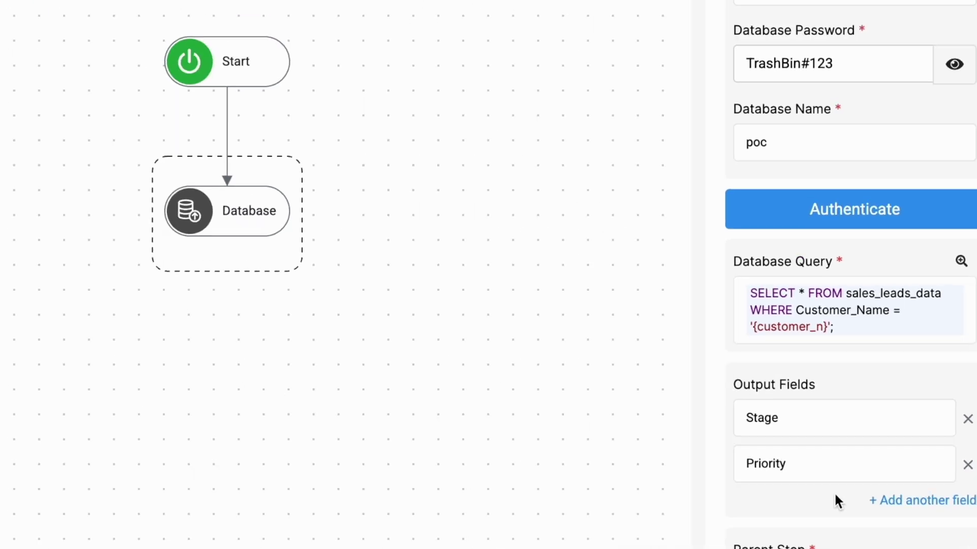
scroll(752, 419, down, 3)
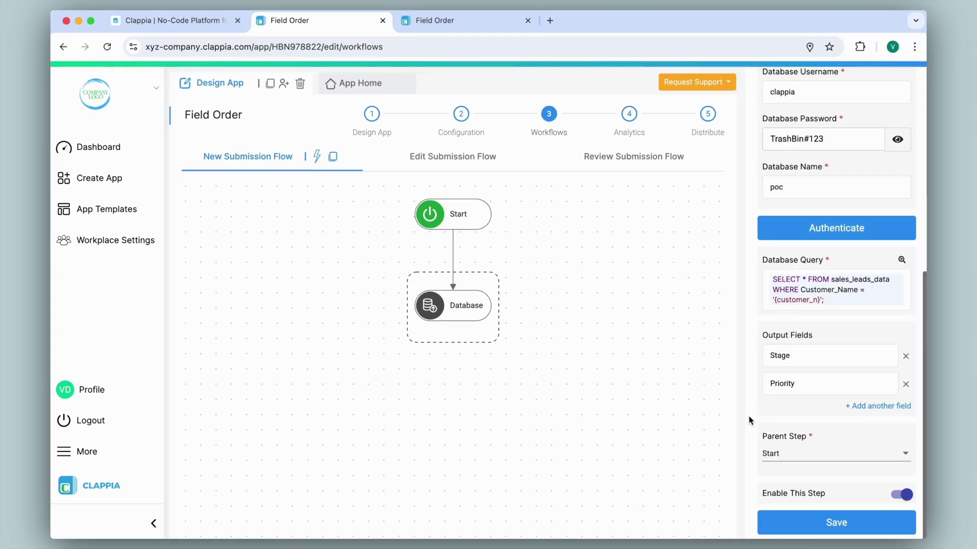
click(847, 524)
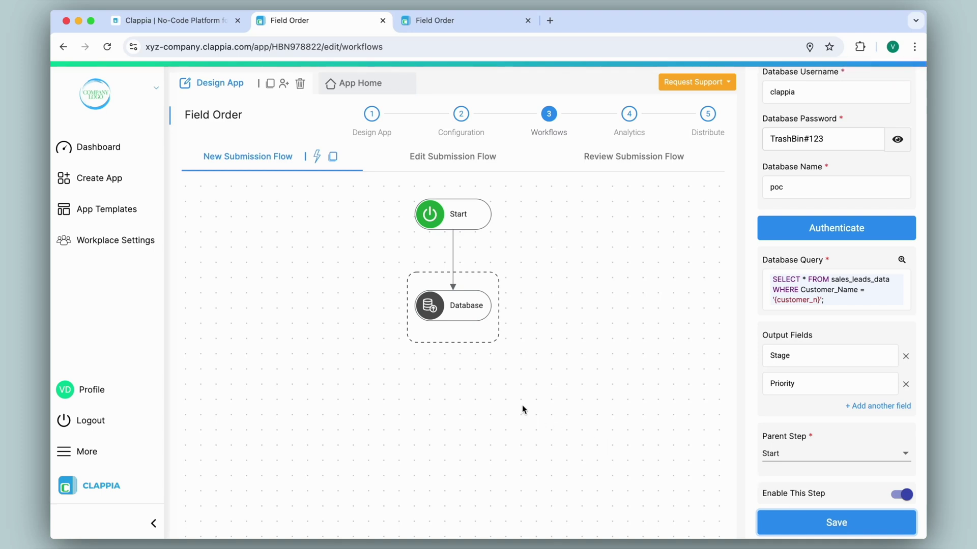
Add an Email step beneath the Database node in the workflow.
click(452, 321)
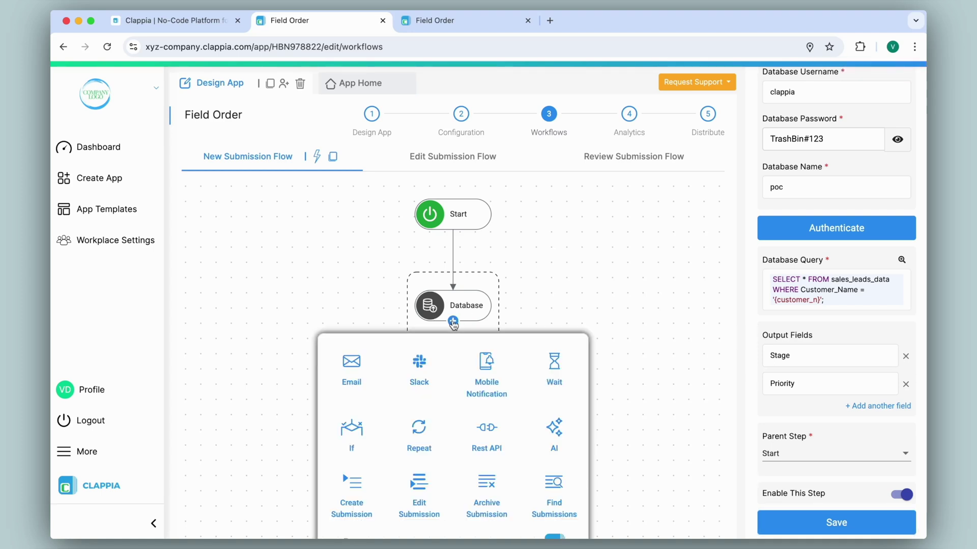
click(352, 363)
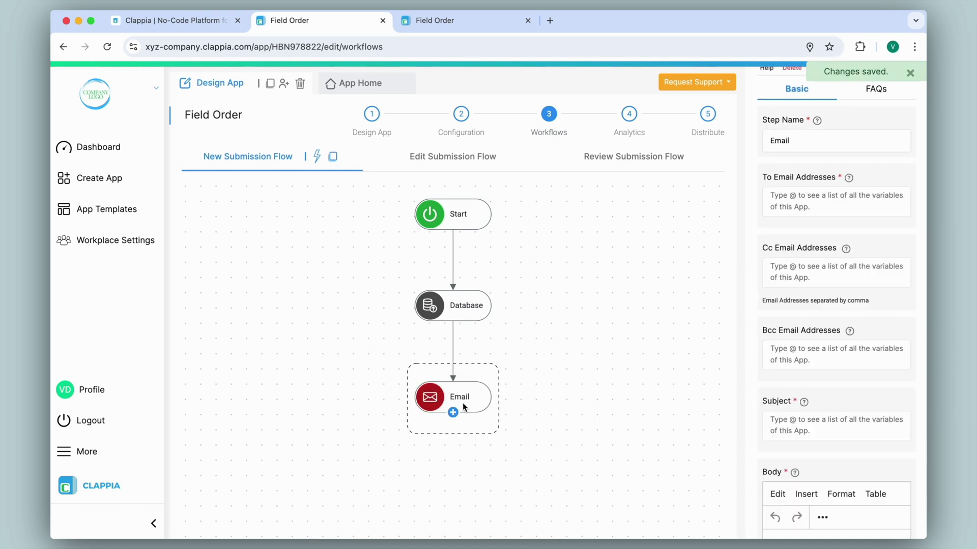
scroll(753, 297, up, 2)
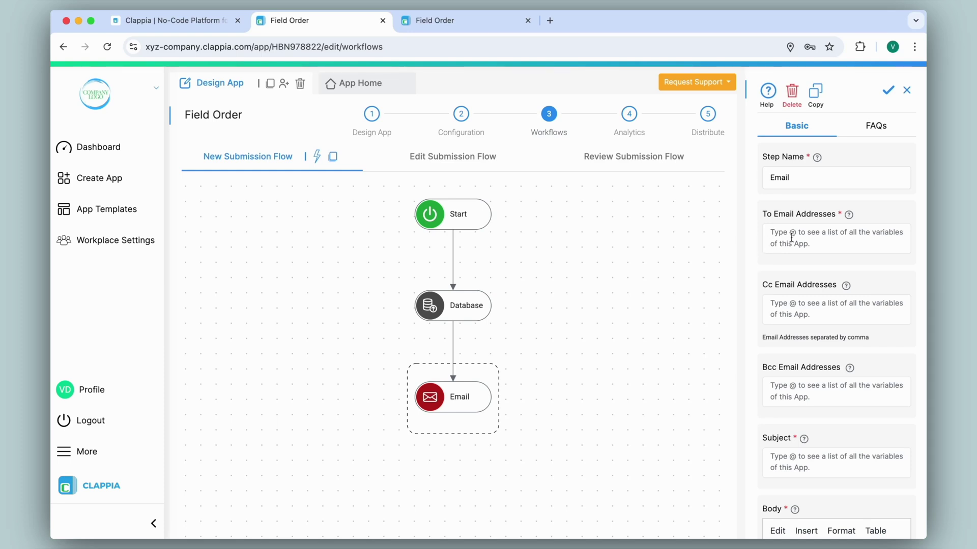
click(791, 238)
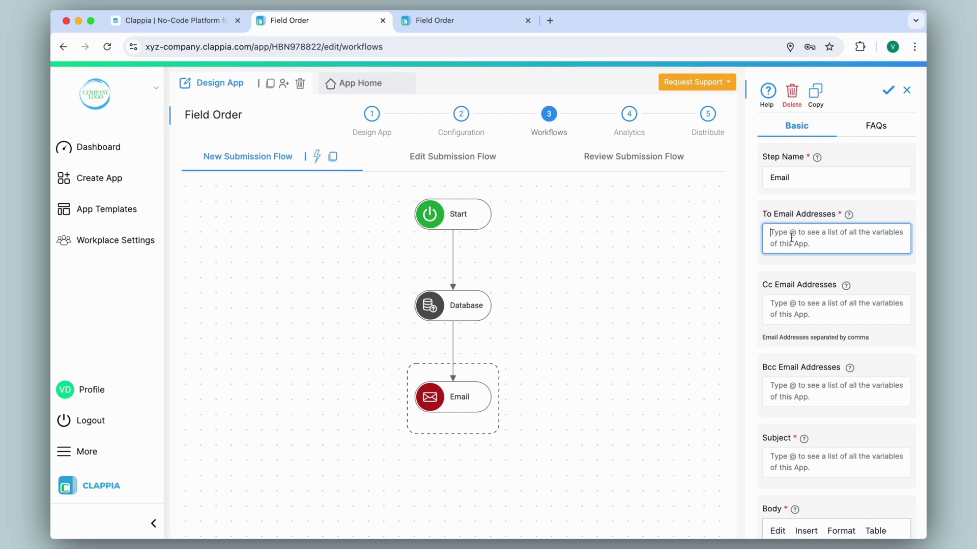
Enter the recipient's e-mail address in the Email step's To Email Addresses field.
click(752, 218)
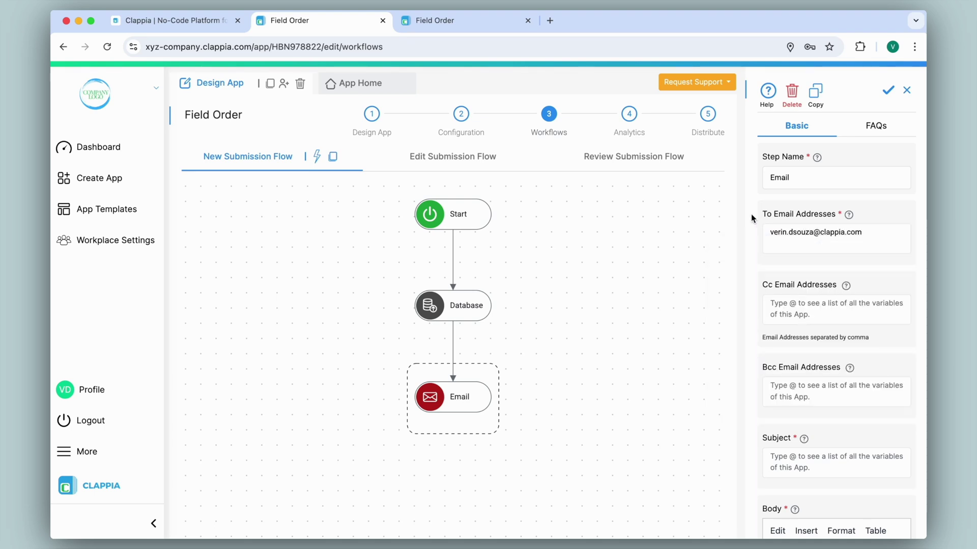